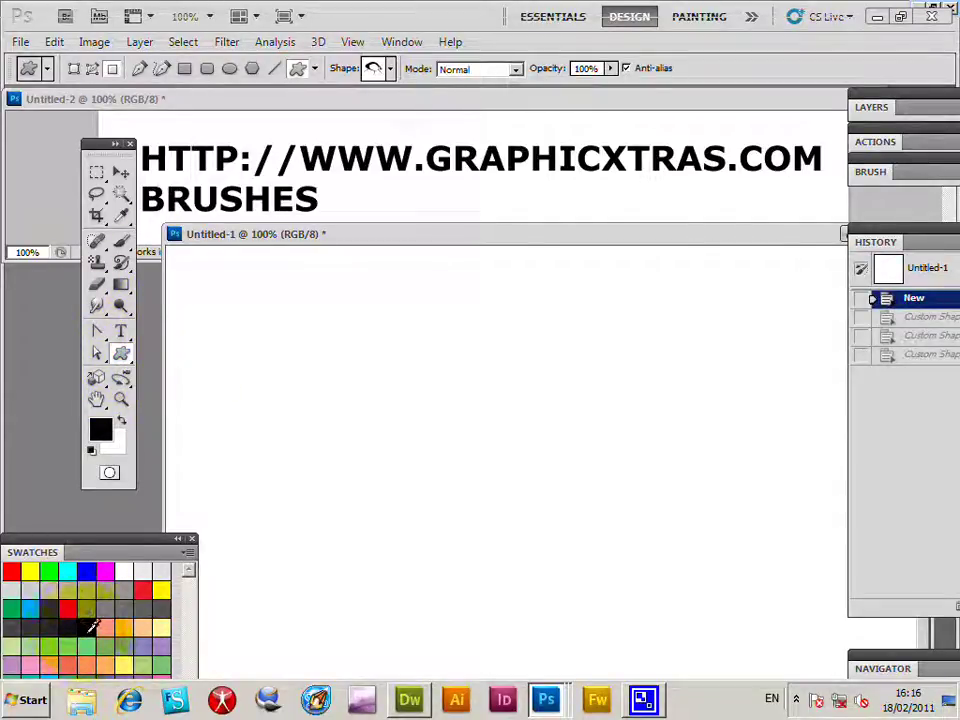
Step: Draw a large black centipede custom shape and a smaller dark grey one overlapping its lower end in Untitled-1
left_click_drag(44, 558, 49, 518)
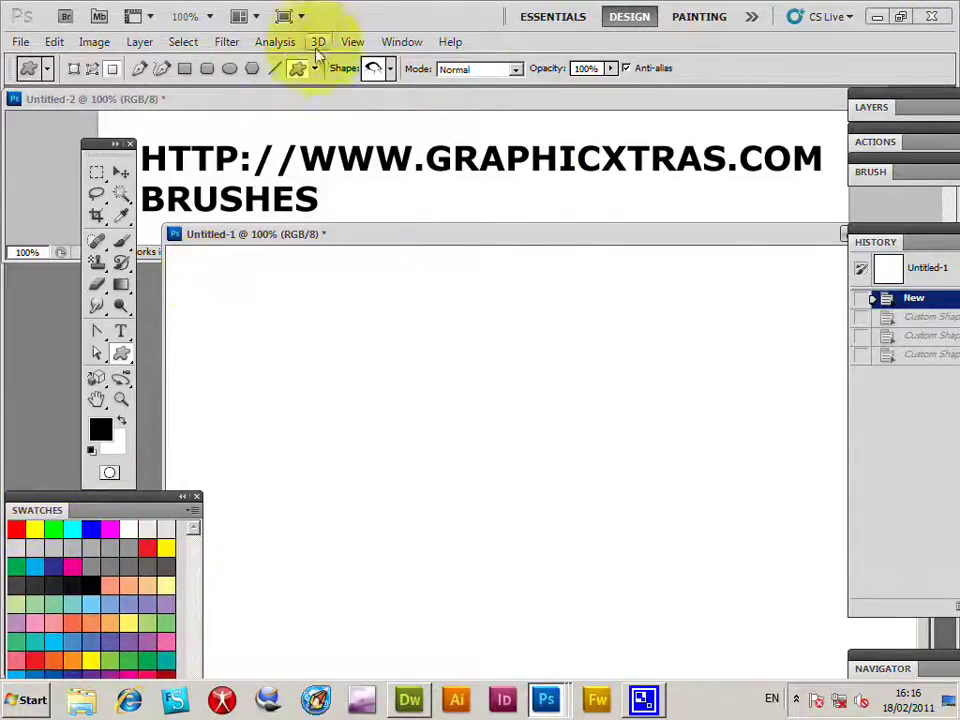
left_click(389, 70)
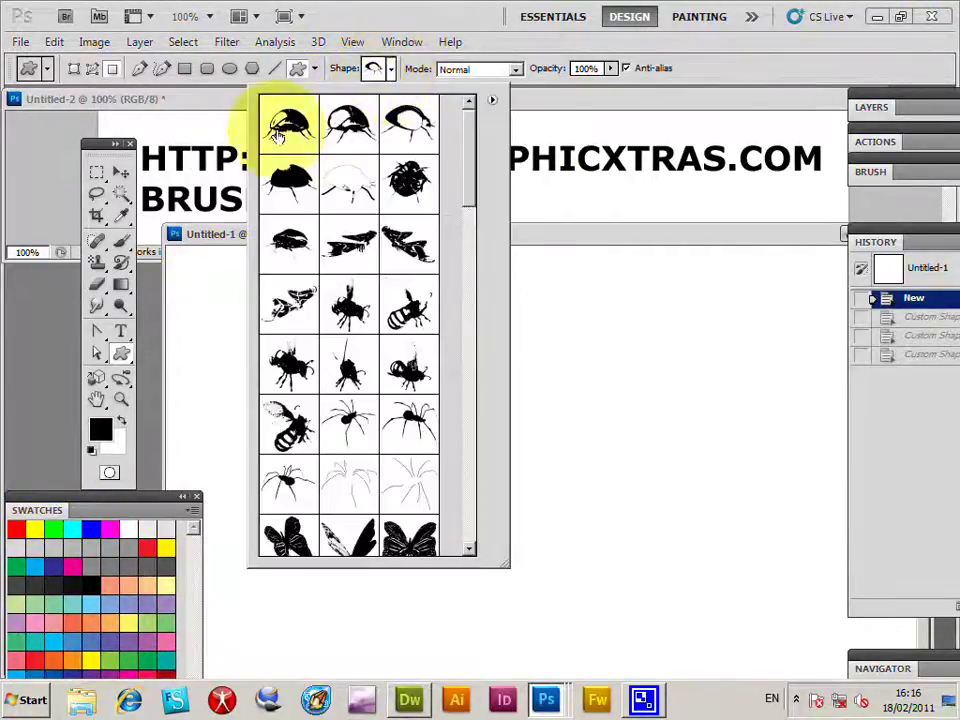
left_click(491, 100)
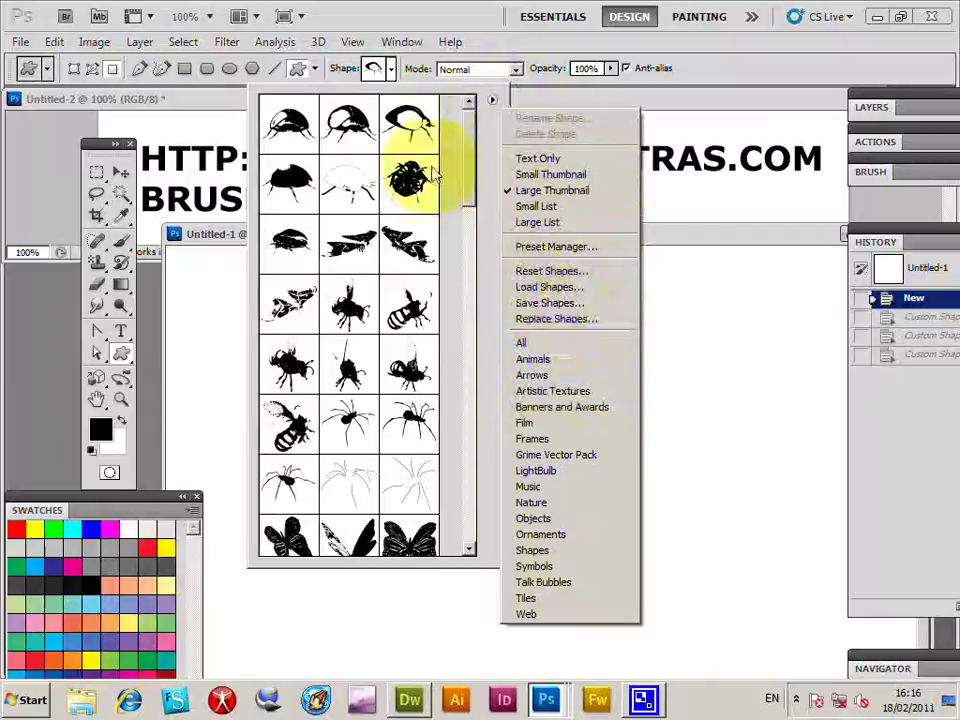
left_click(470, 208)
left_click_drag(474, 204, 469, 268)
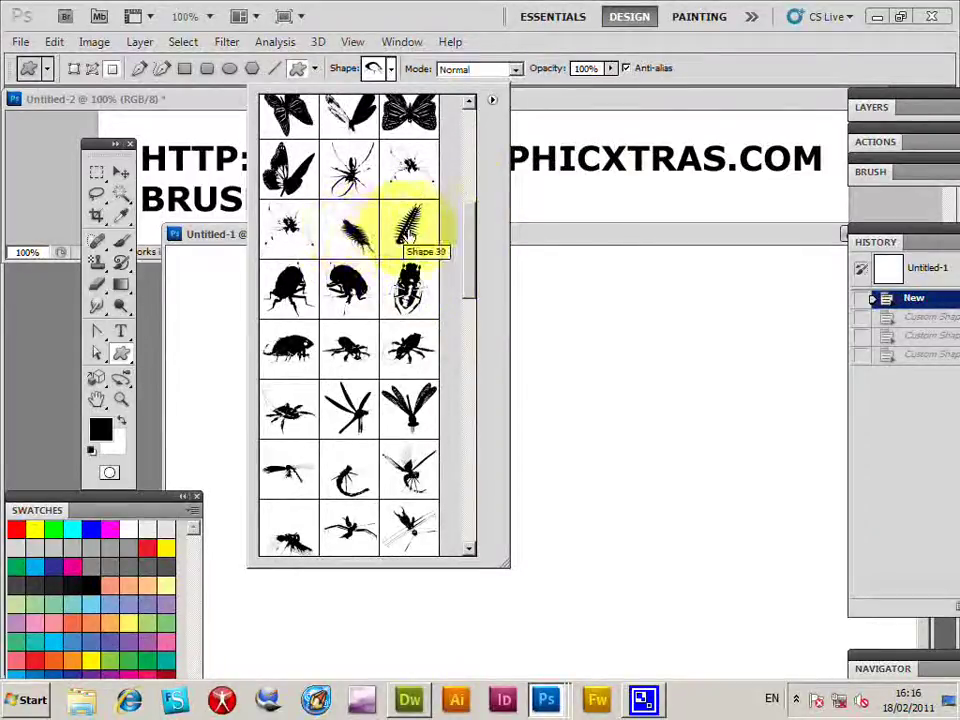
left_click(409, 228)
left_click_drag(197, 300, 381, 600)
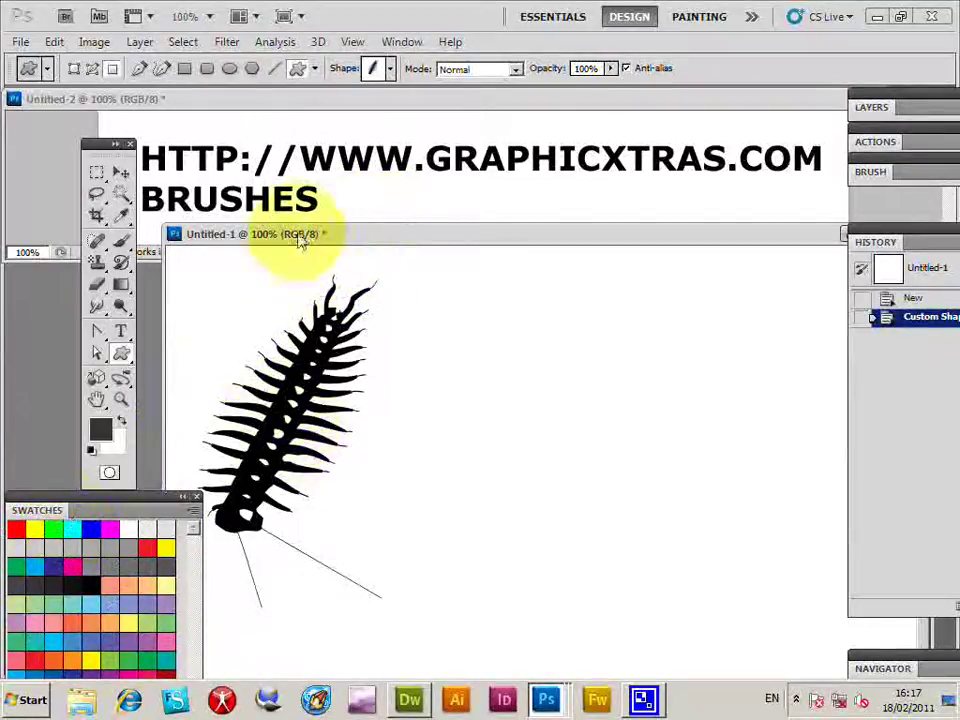
left_click_drag(291, 355, 418, 636)
Step: Draw the long-legged spider custom shape in dark grey over the upper part of the large centipede
left_click(390, 68)
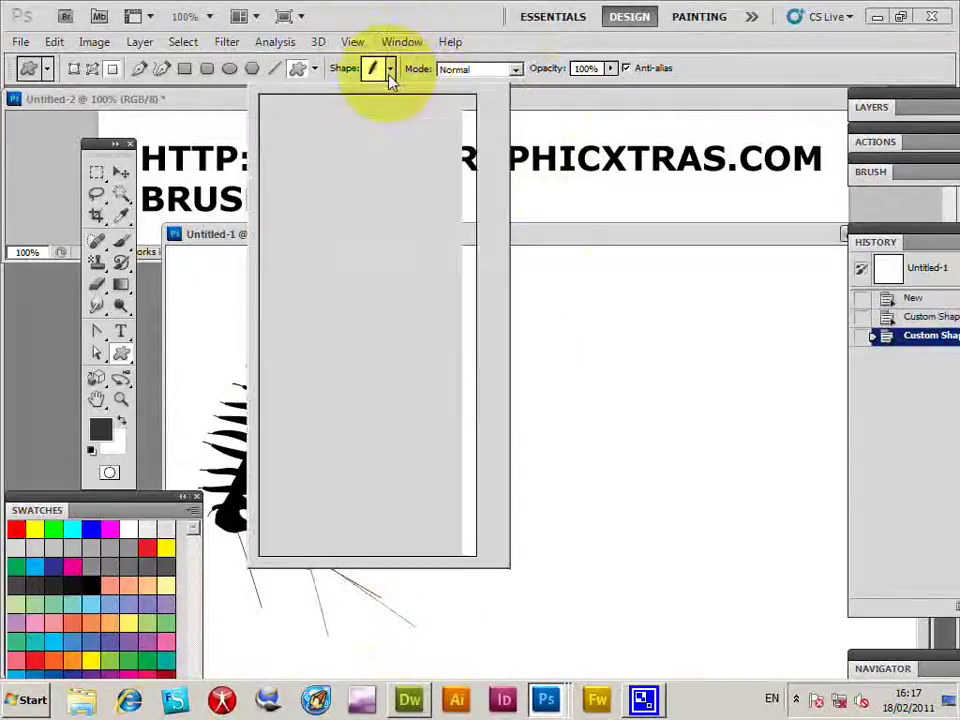
left_click(352, 179)
left_click_drag(196, 268, 323, 436)
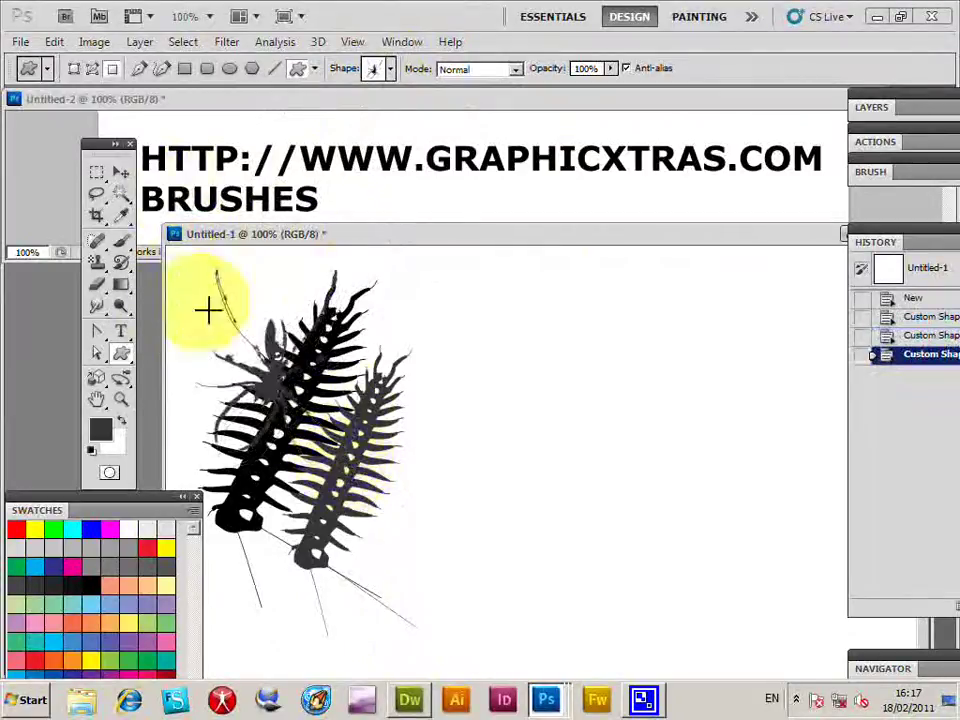
Step: Set the foreground colour to black and draw a large long-winged insect shape overlapping the smaller centipede
left_click(129, 529)
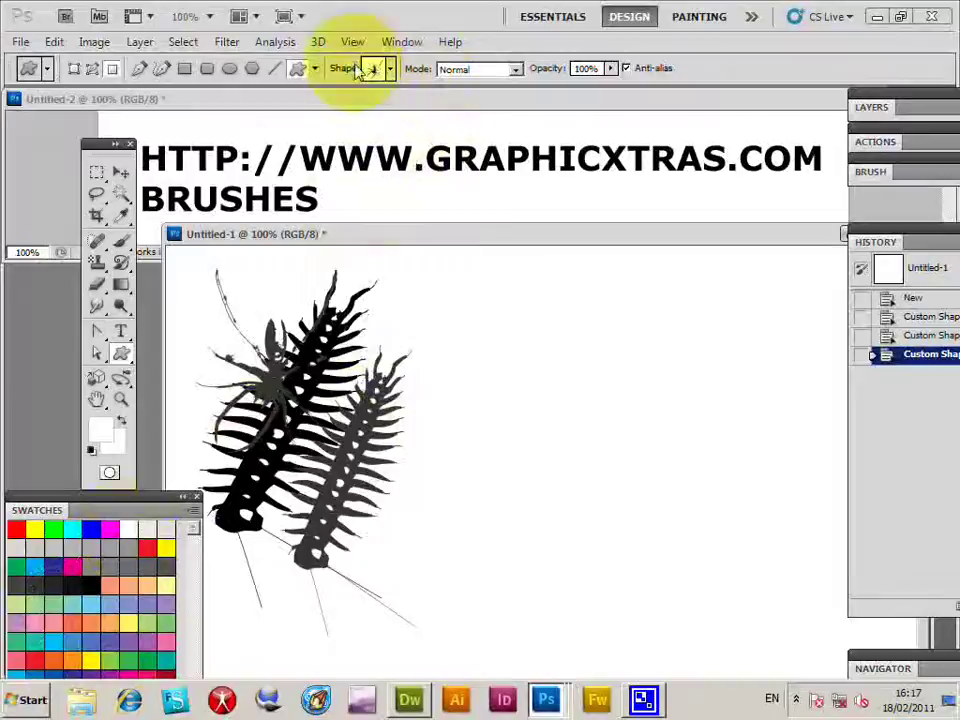
left_click(82, 585)
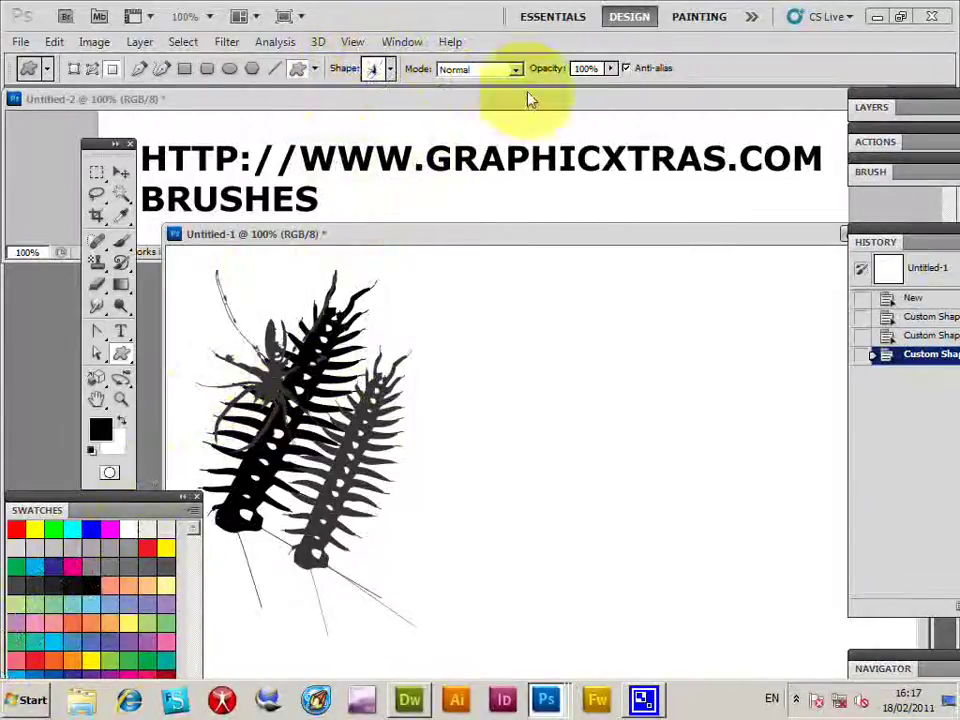
left_click(390, 68)
left_click(349, 416)
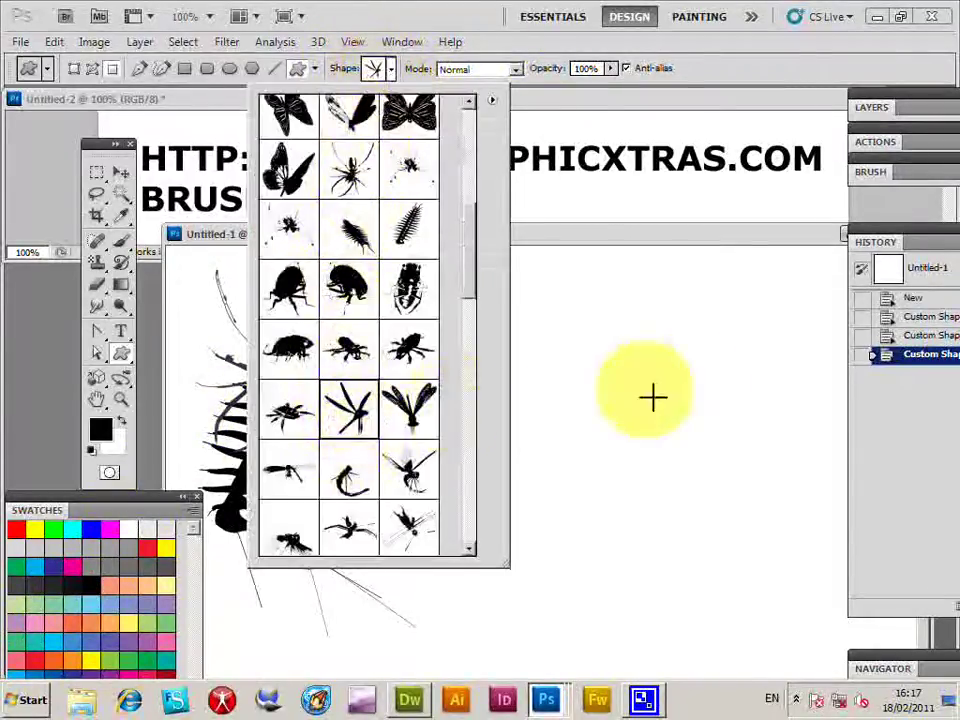
left_click(660, 352)
left_click_drag(355, 345, 523, 626)
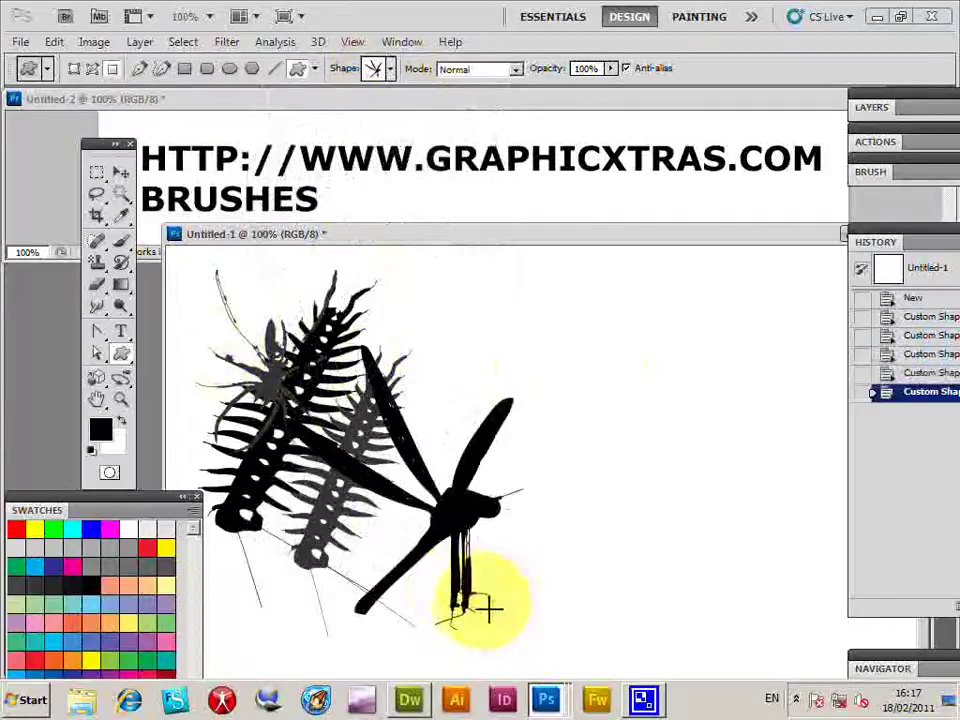
Step: Draw the long-legged grasshopper-like custom shape in black over the lower ends of the two centipedes
left_click(376, 68)
scroll(285, 410, "down", 3)
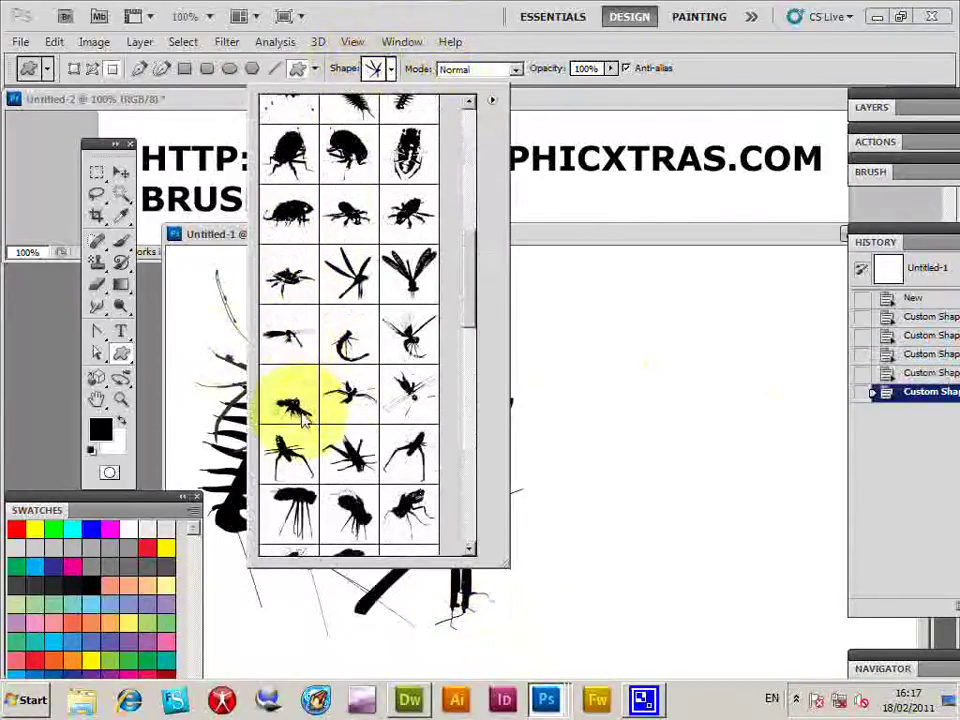
left_click(286, 454)
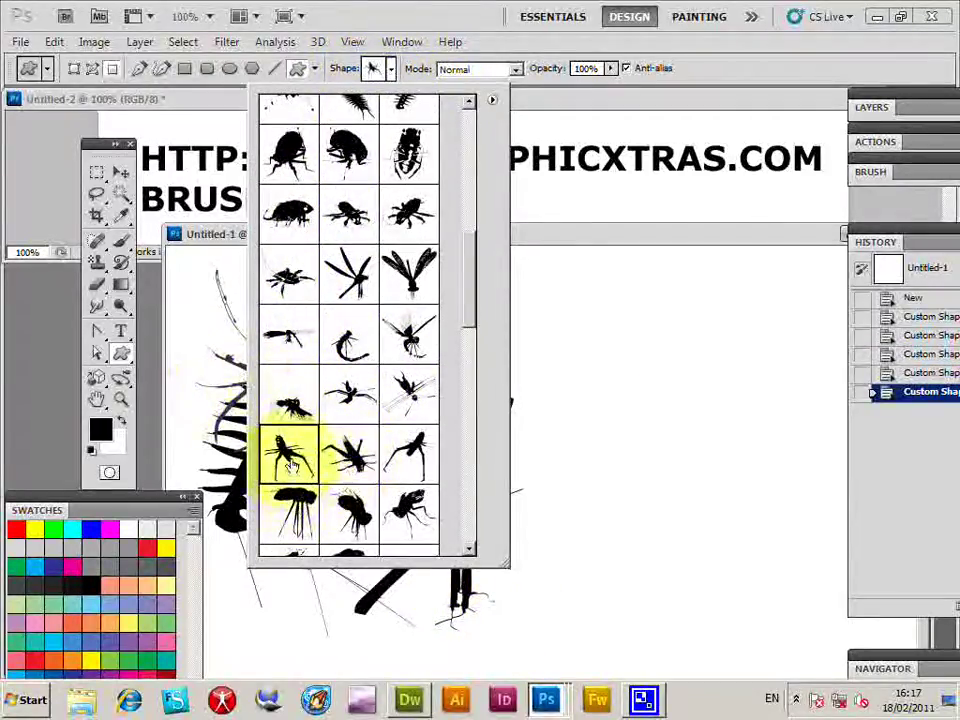
left_click(239, 560)
left_click_drag(262, 462, 363, 623)
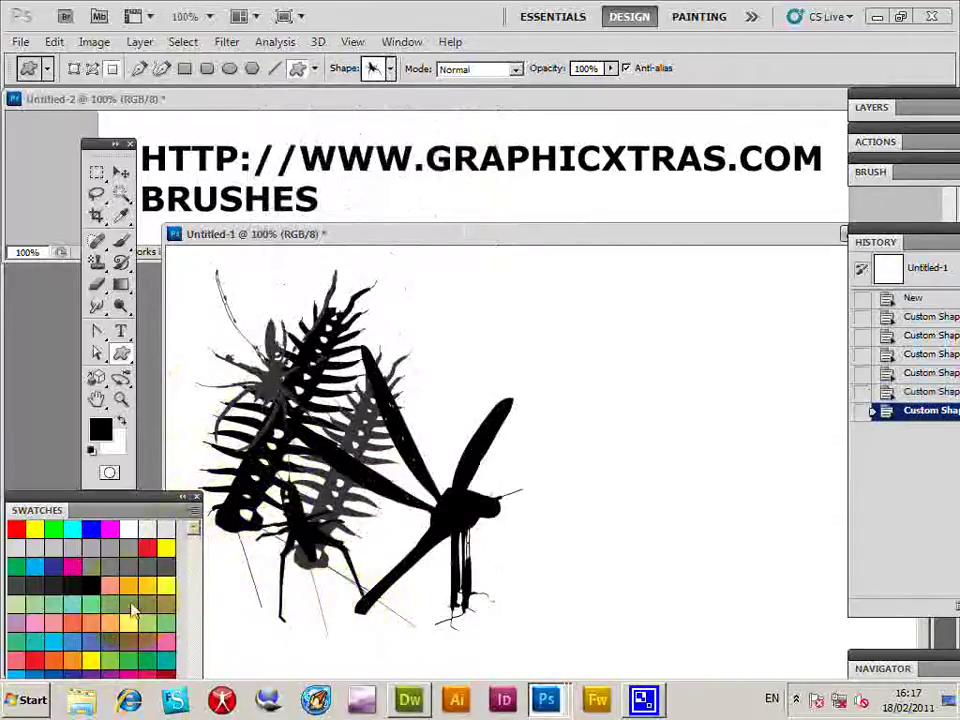
Step: Draw two smaller grey copies of the grasshopper-like shape, one on each side of the black one
left_click(91, 566)
left_click_drag(337, 476, 433, 596)
left_click_drag(240, 514, 287, 578)
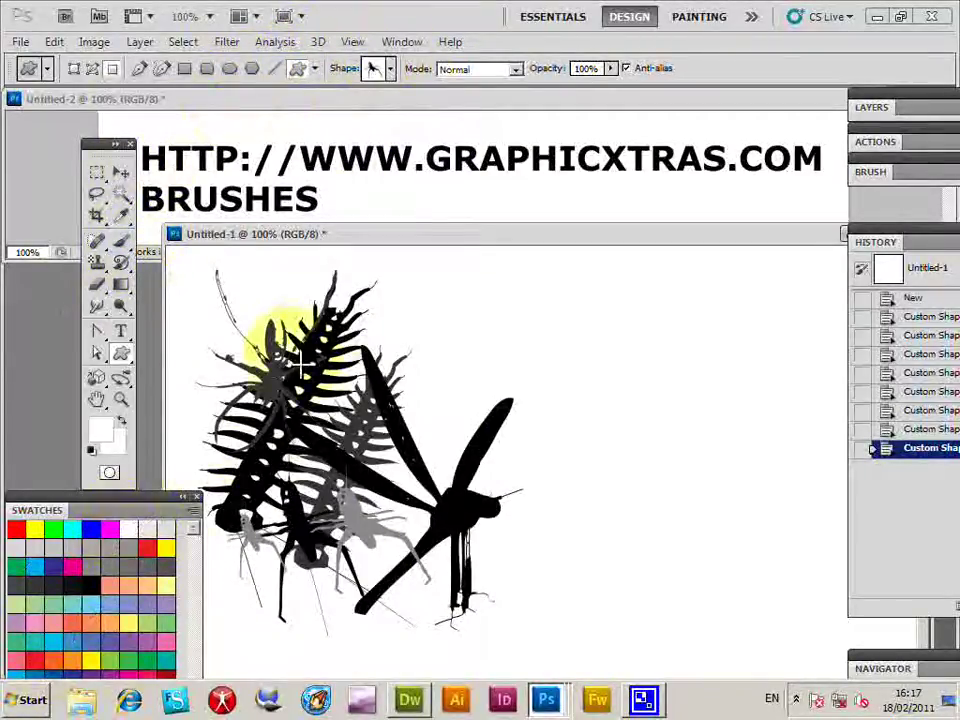
Step: Draw several white curled-tail insect shapes of various sizes over the dark insects to cut into the artwork
left_click(391, 70)
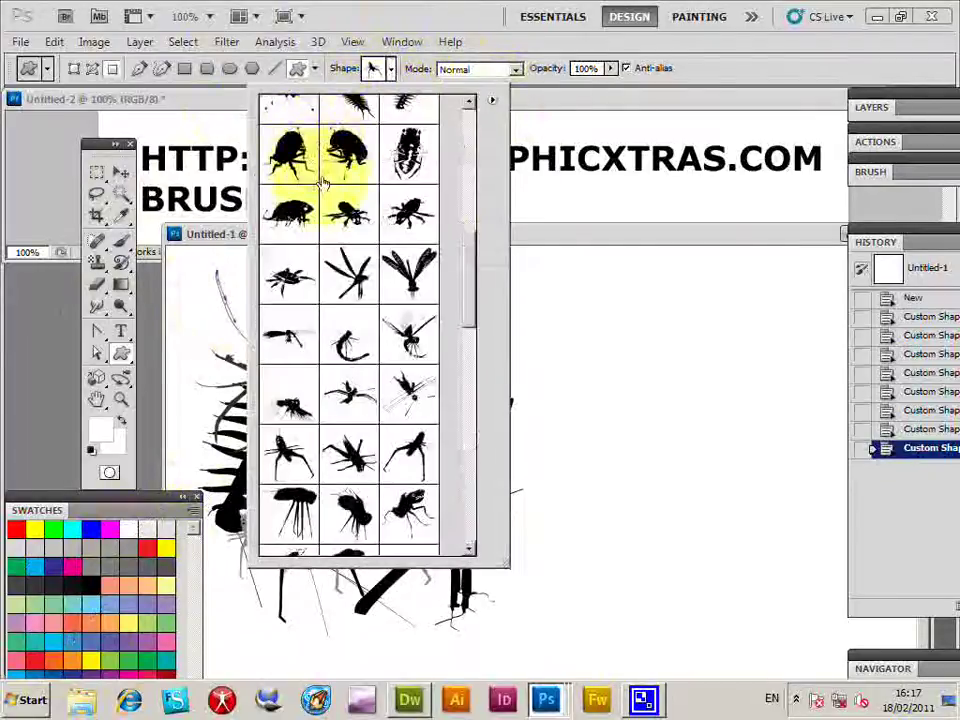
double_click(349, 340)
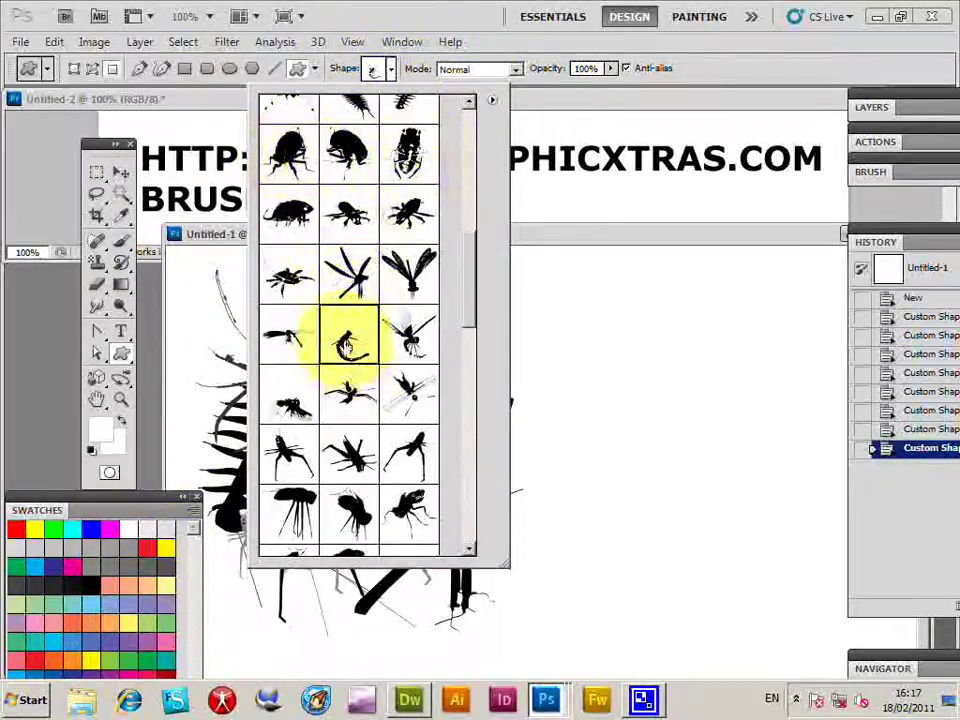
mouse_move(222, 378)
left_mouse_down()
mouse_move(311, 514)
mouse_move(257, 311)
mouse_move(482, 568)
mouse_move(450, 590)
left_mouse_up()
left_click_drag(422, 510, 491, 591)
left_click_drag(375, 375, 483, 530)
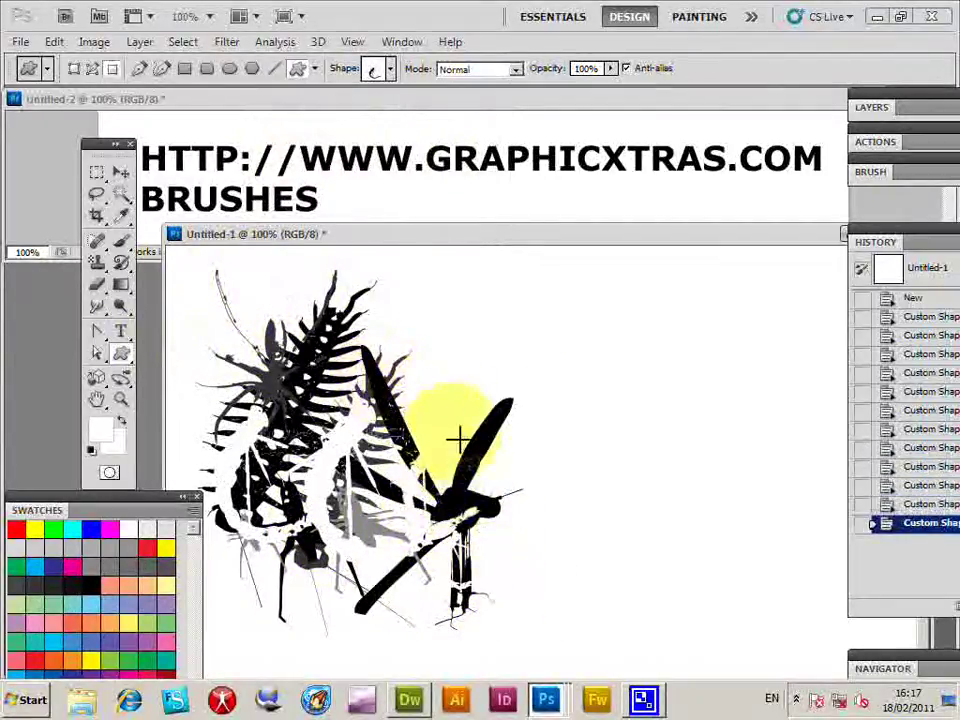
left_click_drag(455, 432, 519, 490)
left_click_drag(313, 305, 371, 351)
left_click_drag(285, 297, 272, 317)
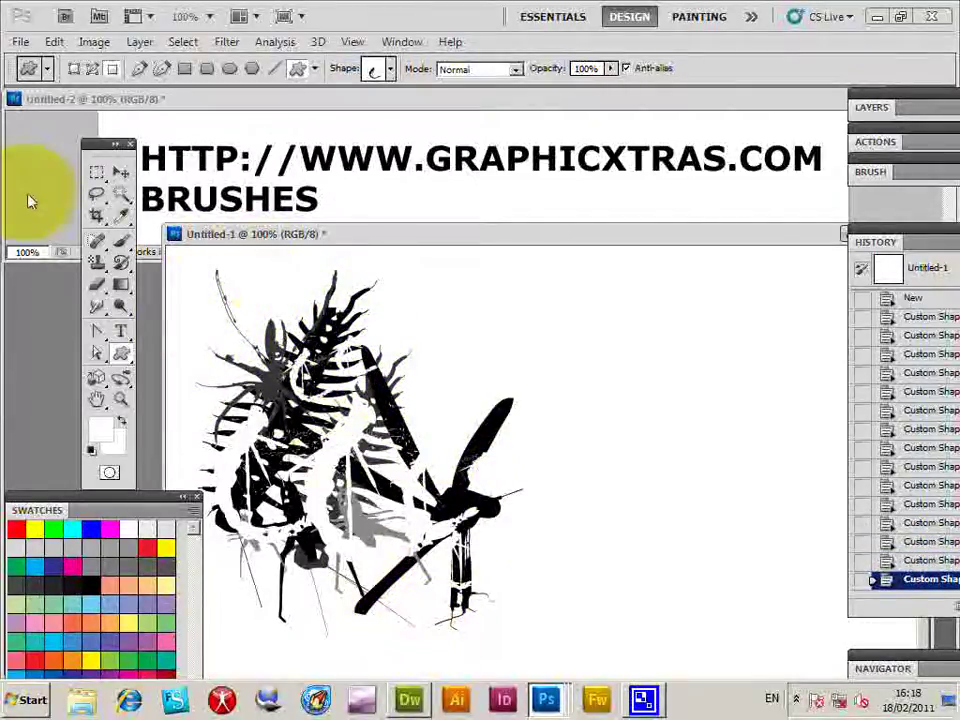
Step: Select the whole insect artwork with a rectangular marquee and define it as a brush preset
left_click(97, 173)
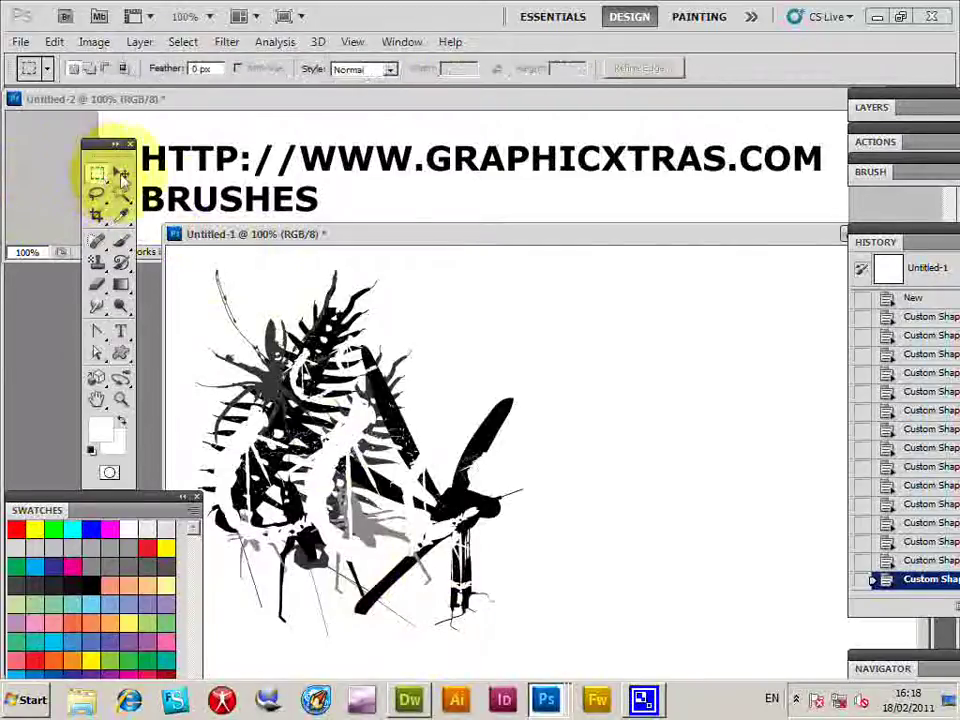
left_click_drag(176, 257, 531, 656)
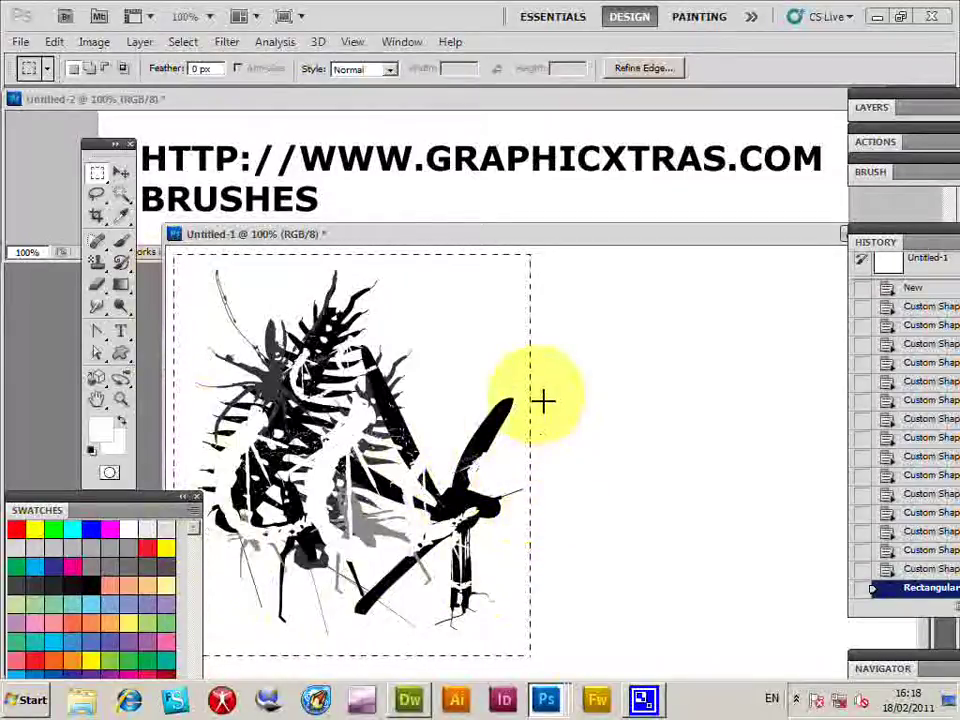
left_click(54, 41)
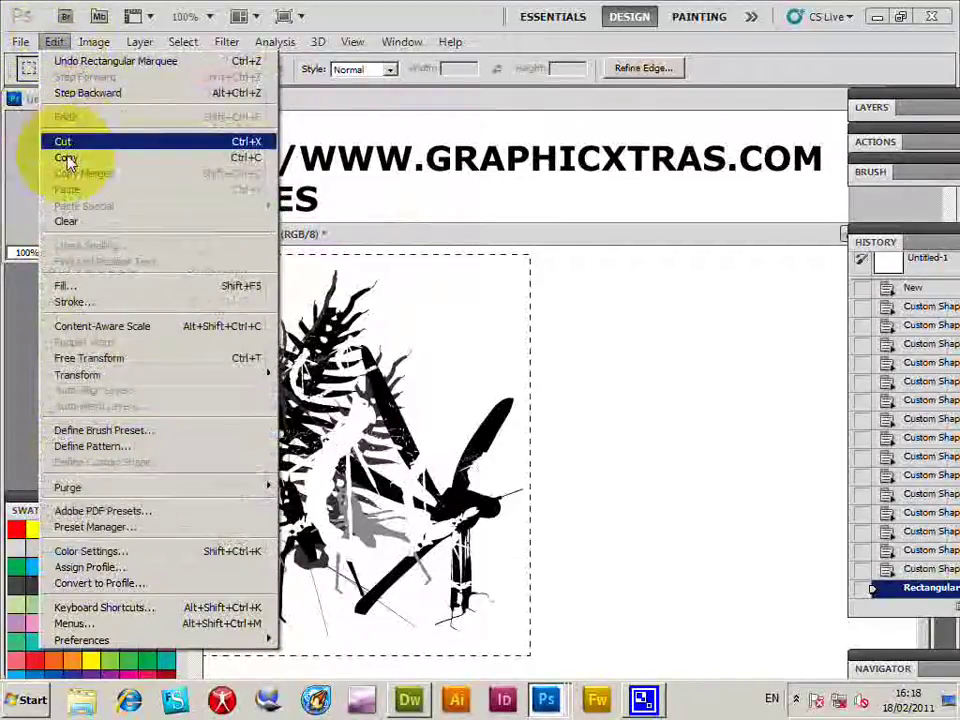
left_click(103, 430)
left_click(814, 340)
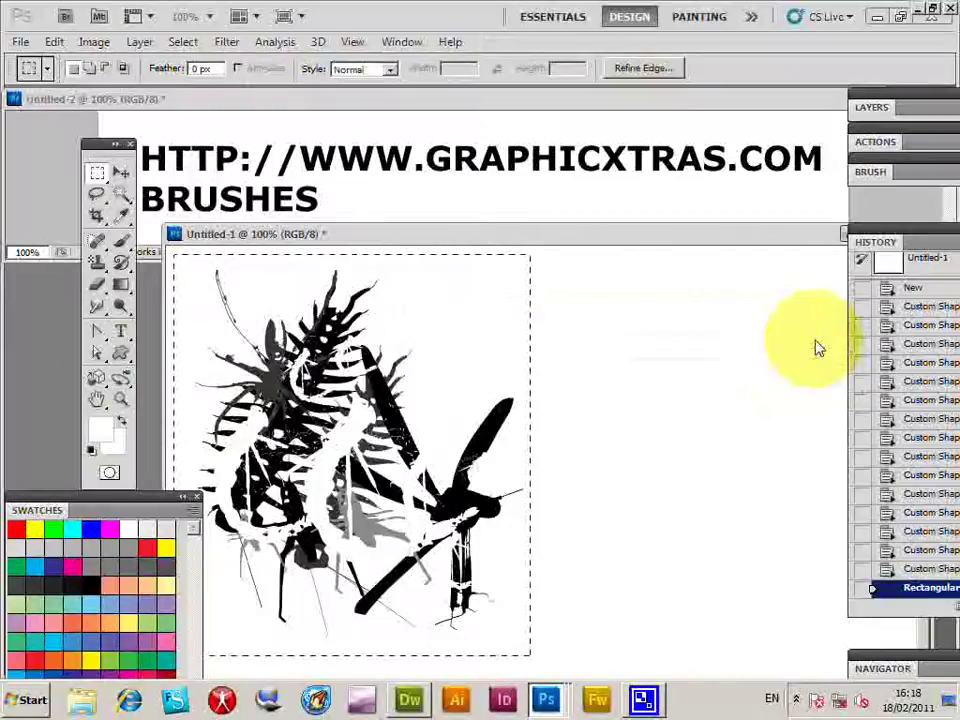
Step: Deselect the artwork and fill the whole canvas with white
left_click(182, 41)
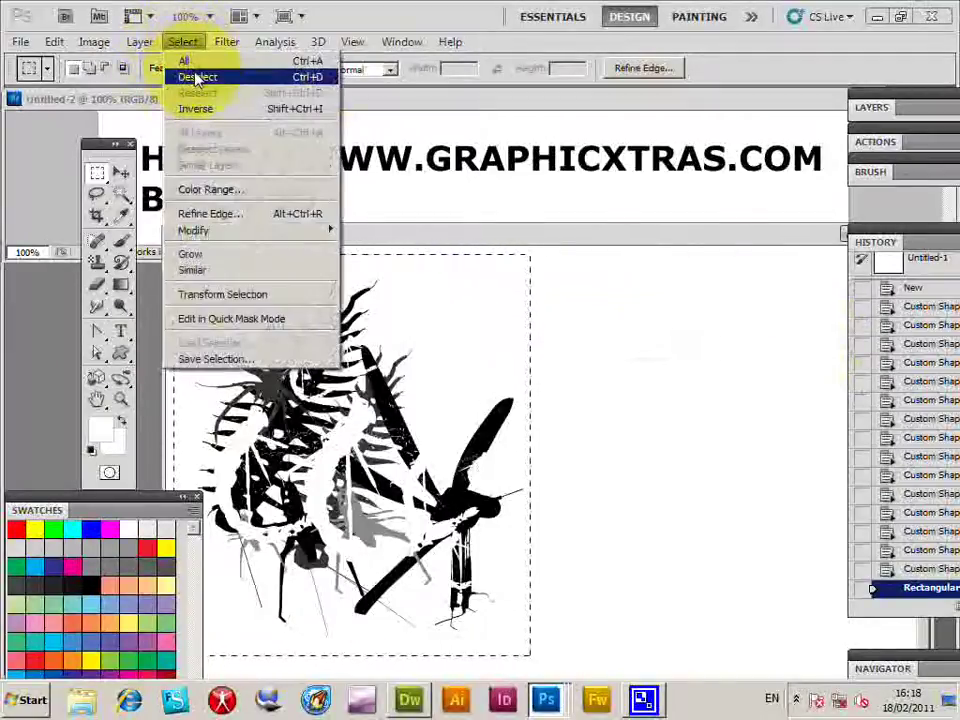
left_click(197, 77)
left_click(54, 41)
left_click(66, 285)
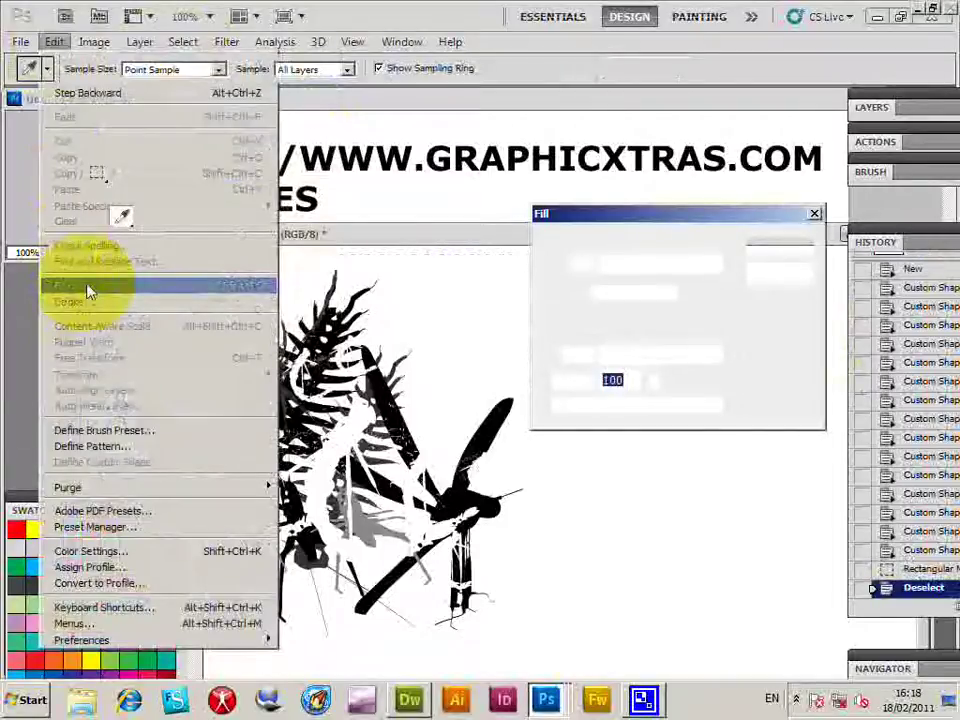
left_click(780, 249)
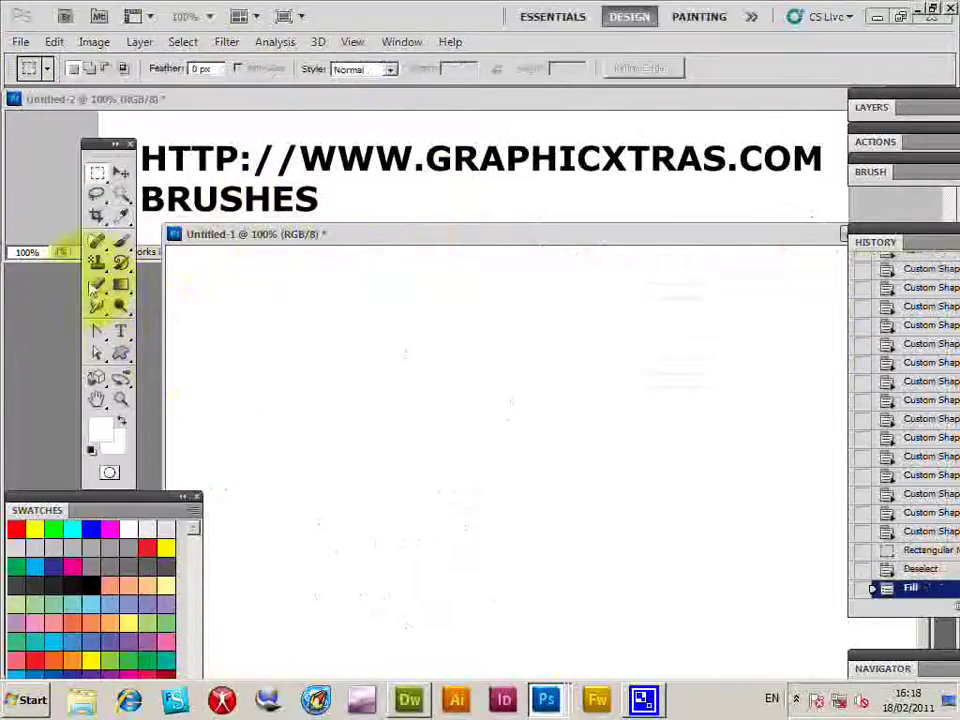
Step: Choose the new 392 px insect brush for the Brush tool and stamp it once on the canvas
left_click(121, 241)
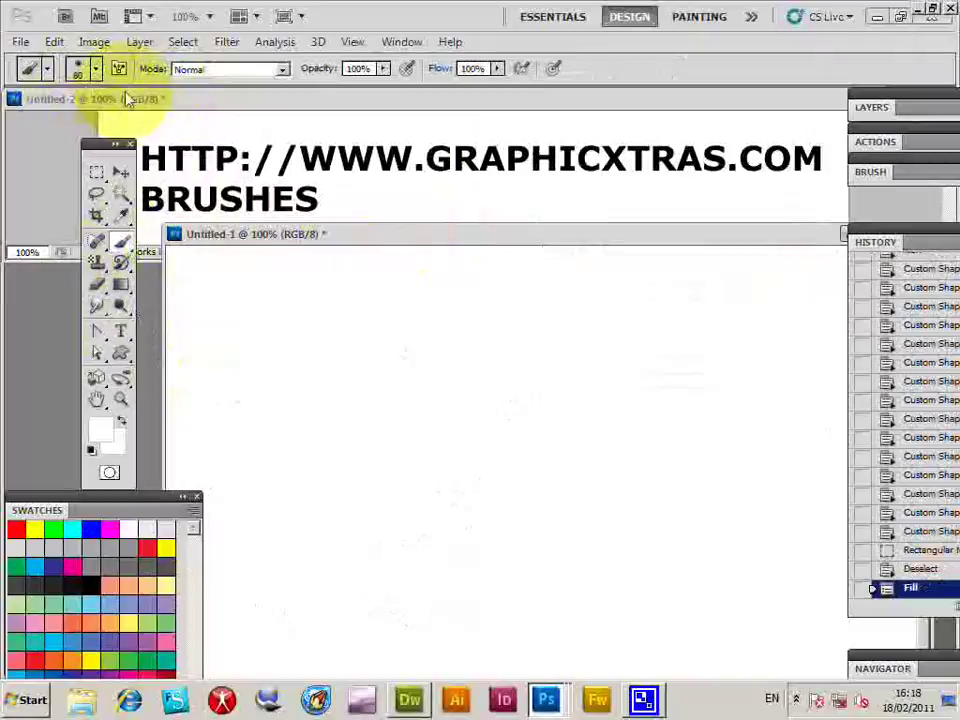
left_click(95, 68)
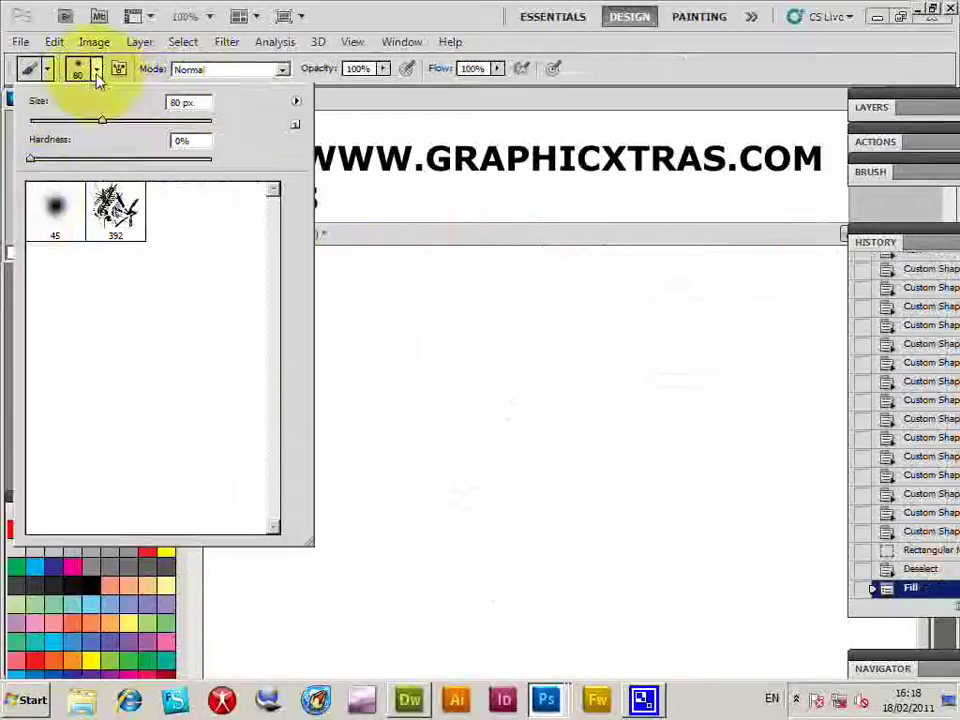
left_click(121, 230)
left_click(305, 300)
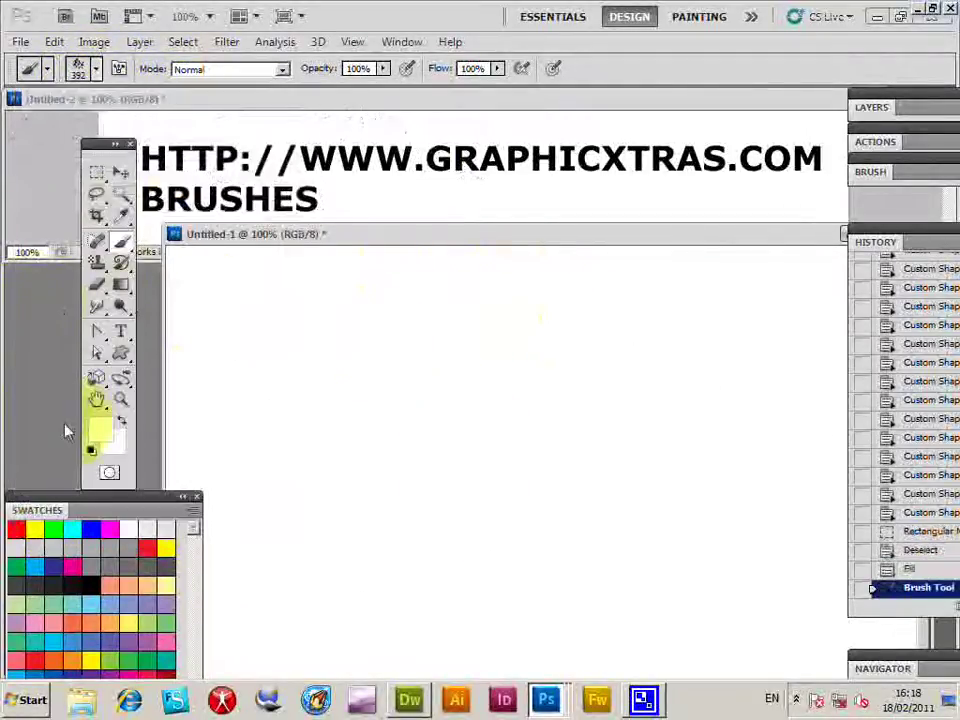
Step: Stamp the insect brush repeatedly across the canvas in black and medium grey
key("x")
left_click(94, 582)
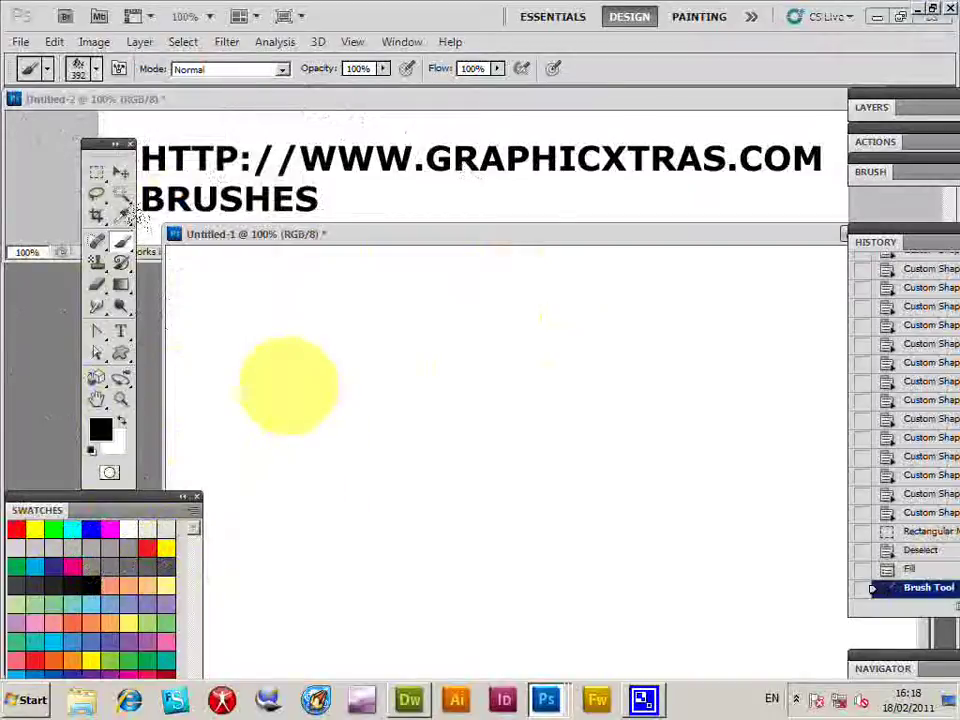
left_click(288, 388)
left_click(441, 337)
left_click(338, 607)
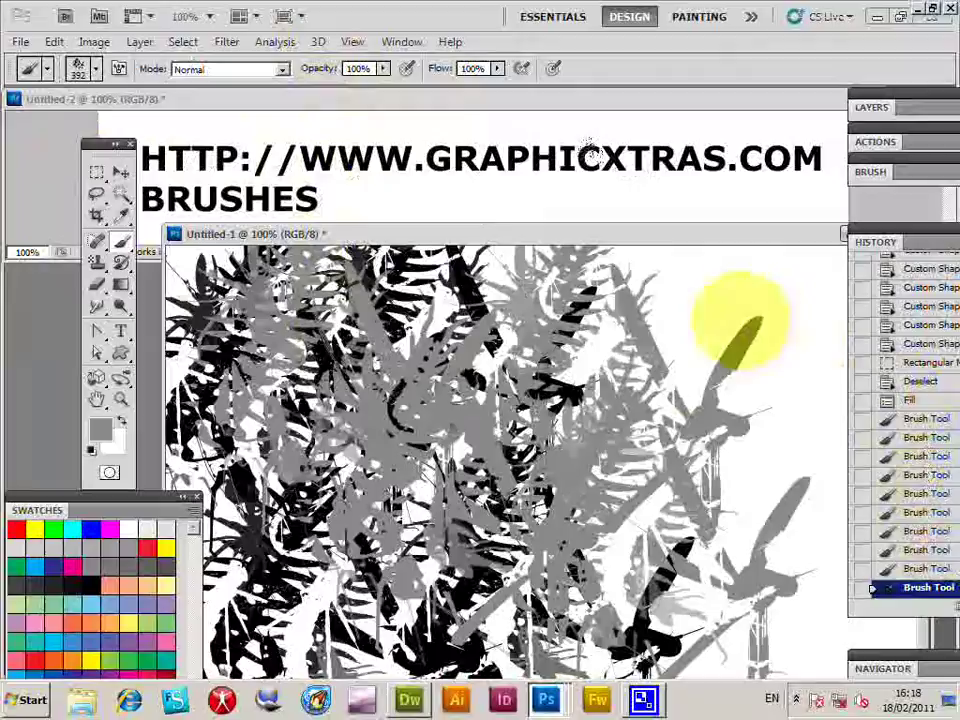
Step: Look at the Save Brushes dialog for storing the brush set as an ABR file, and leave it without saving
left_click(98, 70)
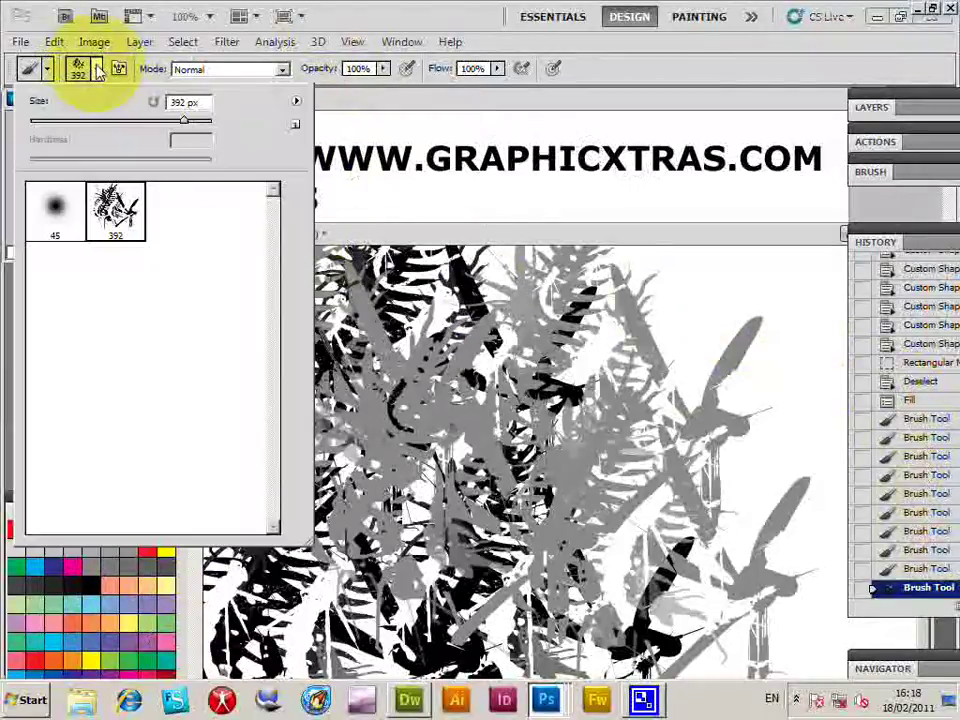
left_click(296, 102)
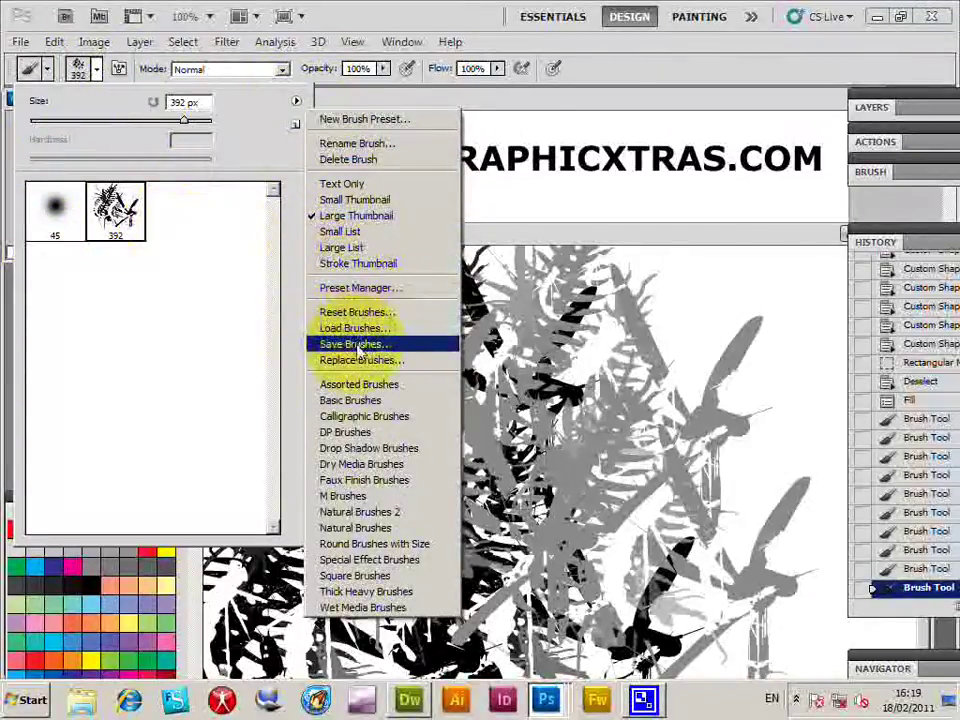
left_click(358, 346)
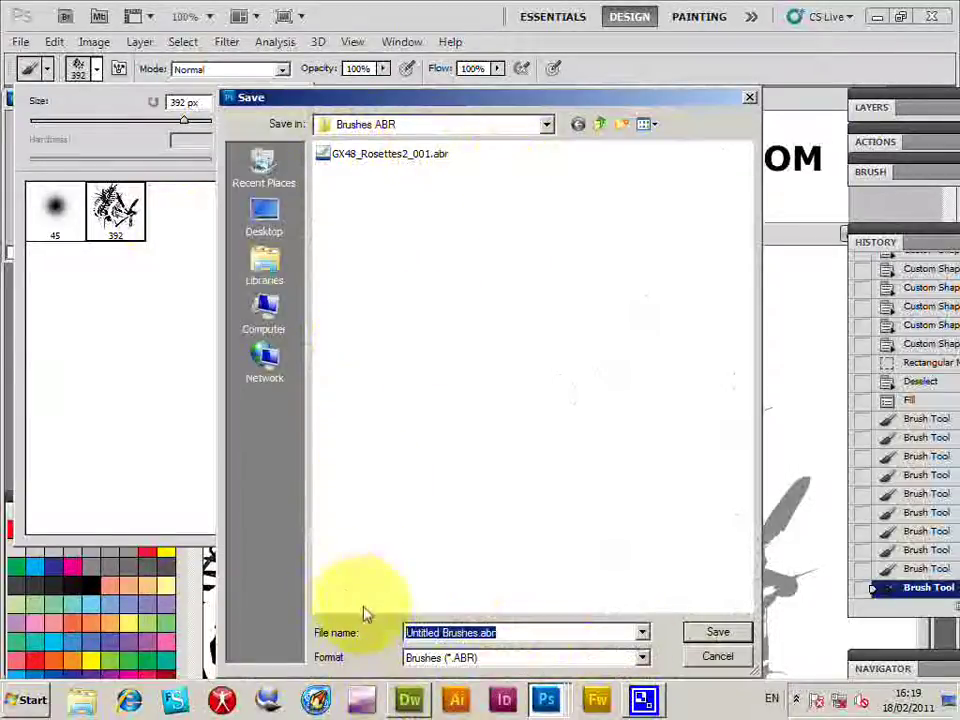
left_click(724, 662)
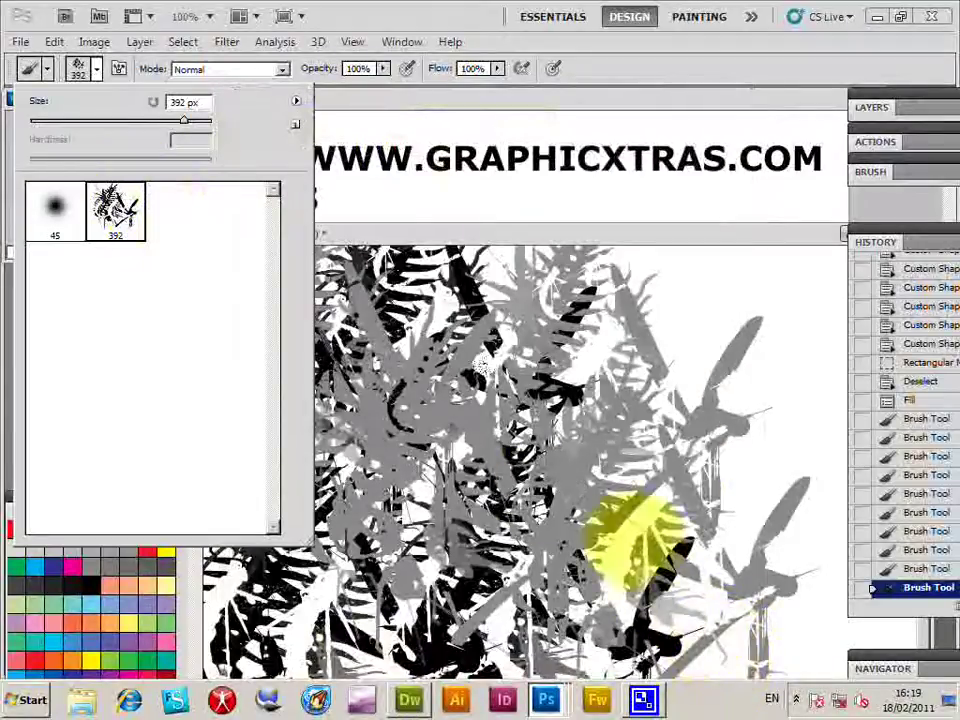